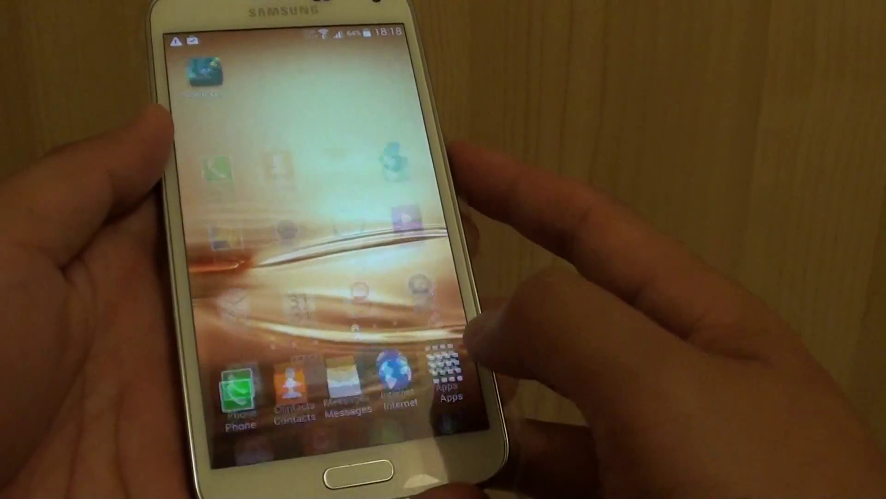
Step: Choose Fingerprint as the screen lock type under Lock screen > Screen lock, then return to Settings
left_click(447, 371)
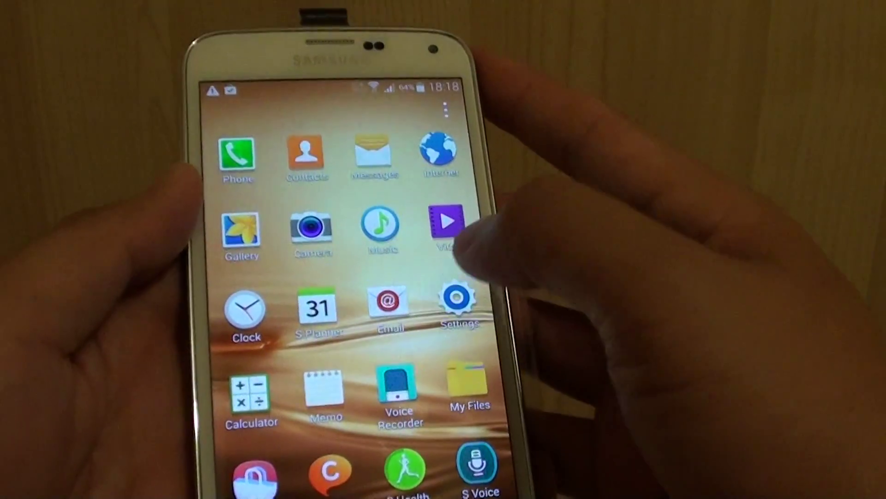
left_click(455, 296)
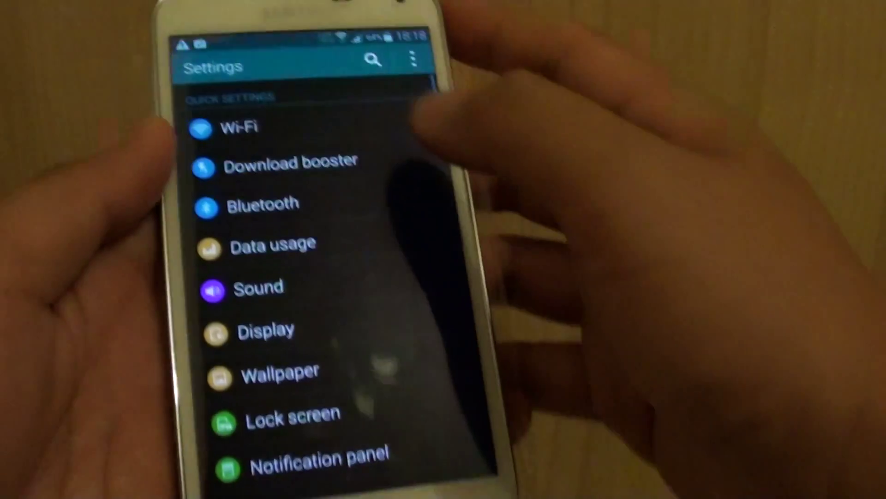
scroll(332, 208, "down", 2)
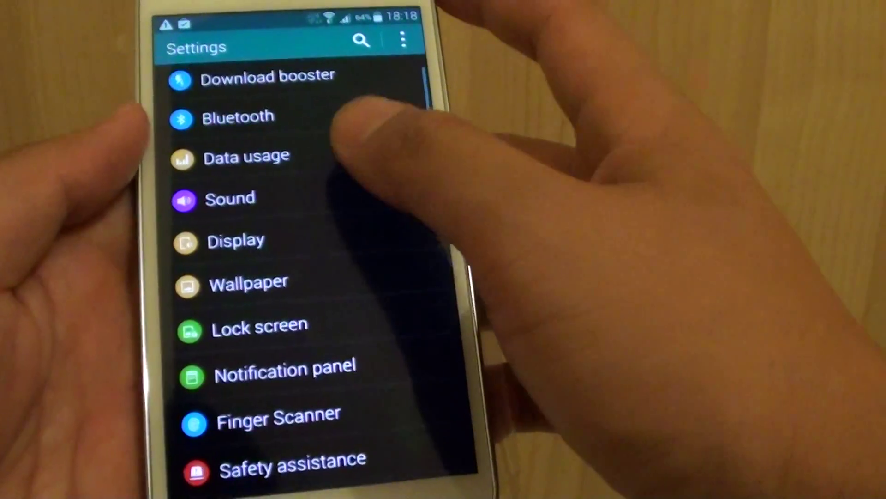
left_click(305, 271)
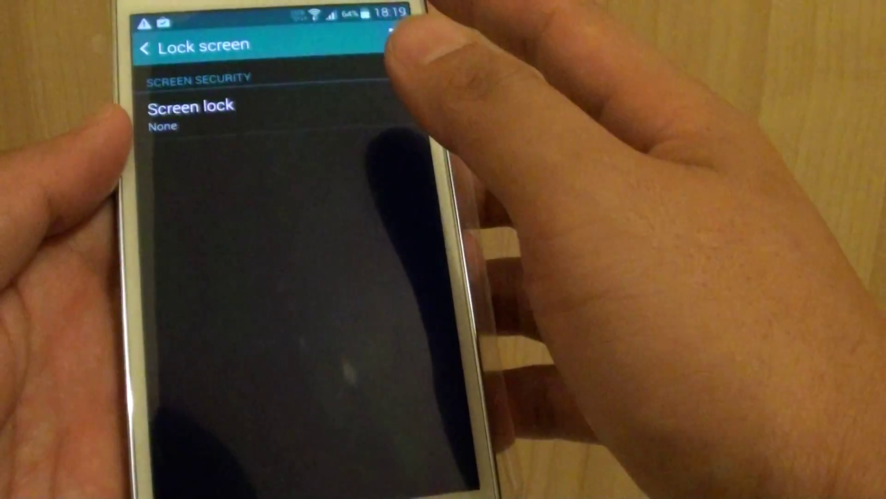
left_click(364, 125)
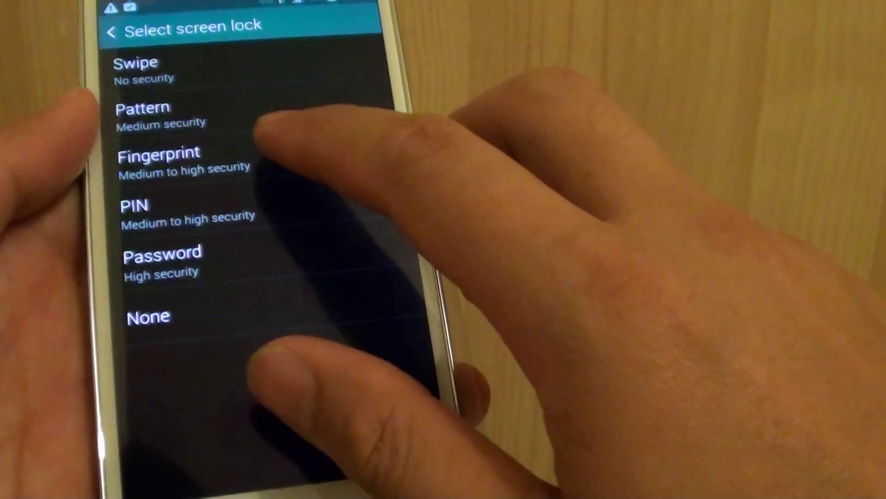
left_click(305, 155)
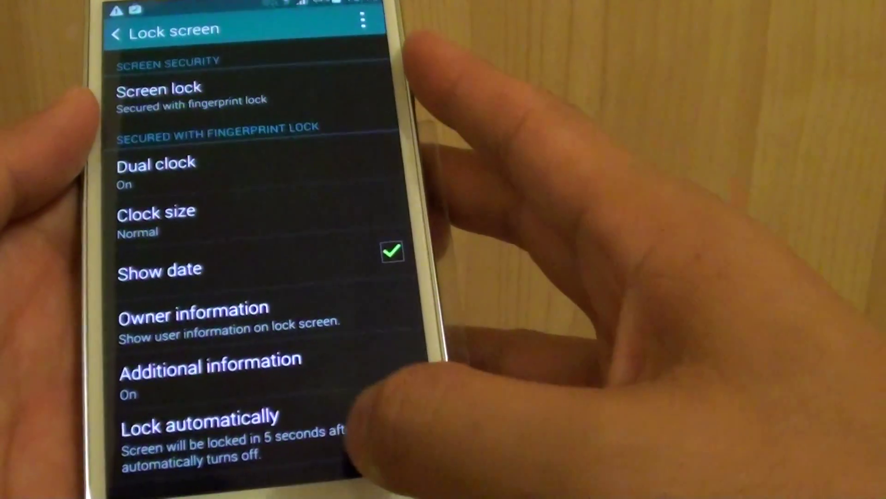
key("Escape")
scroll(249, 277, "down", 3)
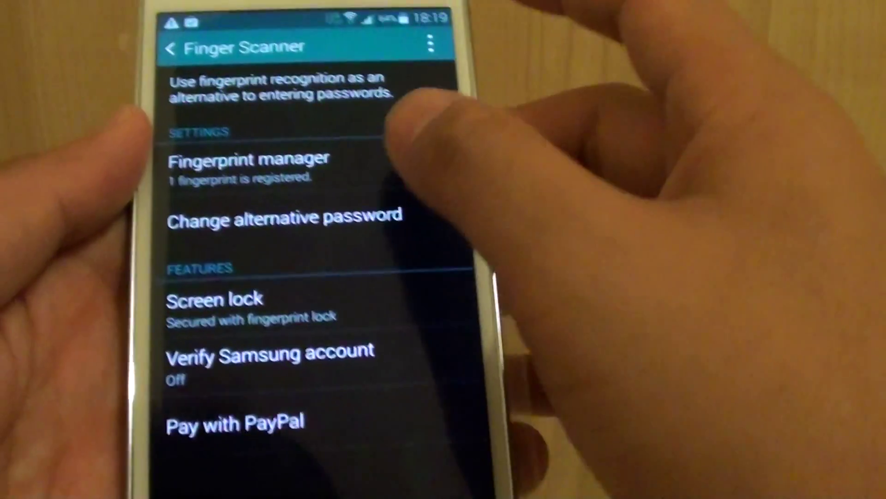
Step: Deregister Fingerprint 1 in Fingerprint manager so no fingerprints remain registered
left_click(332, 136)
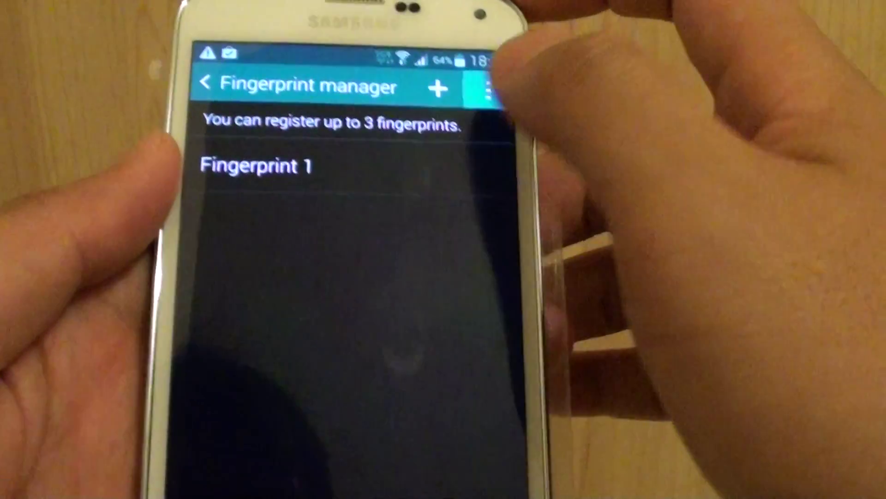
left_click(454, 94)
left_click(368, 166)
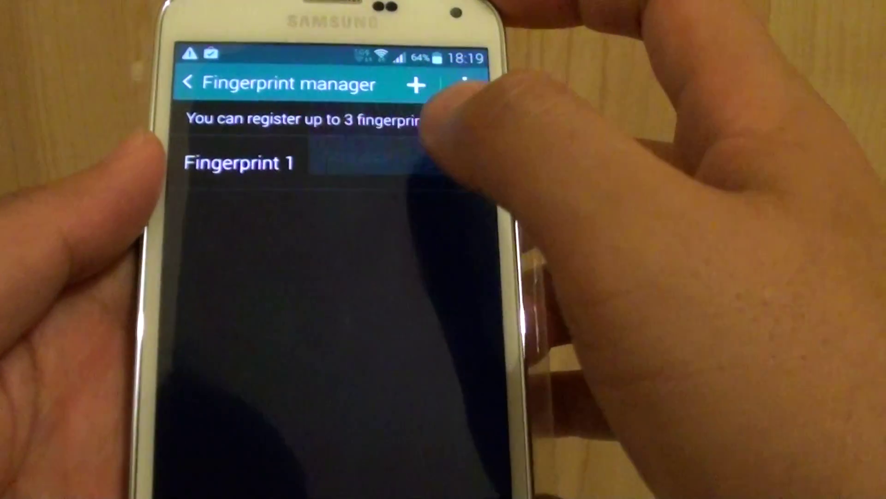
left_click(239, 127)
left_click(461, 84)
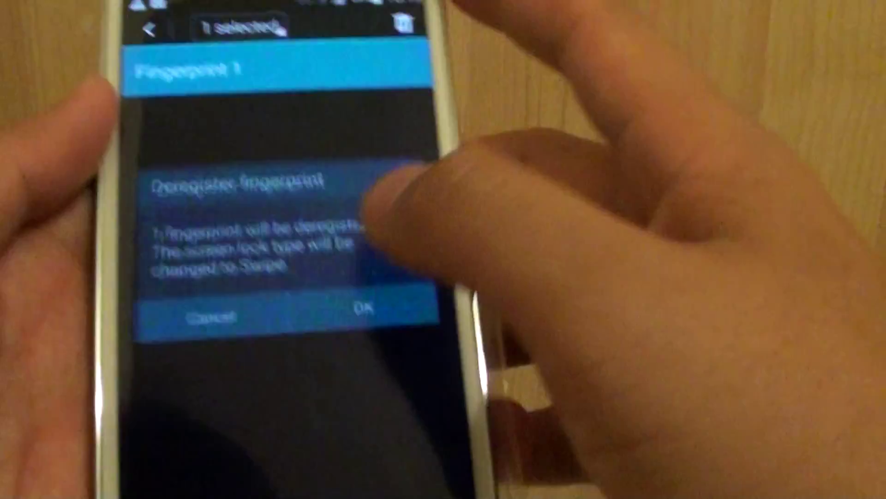
left_click(357, 316)
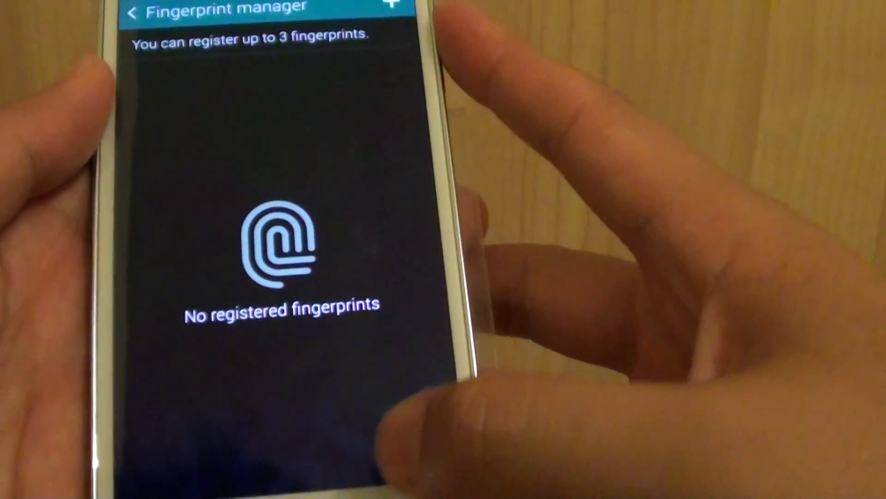
left_click(416, 478)
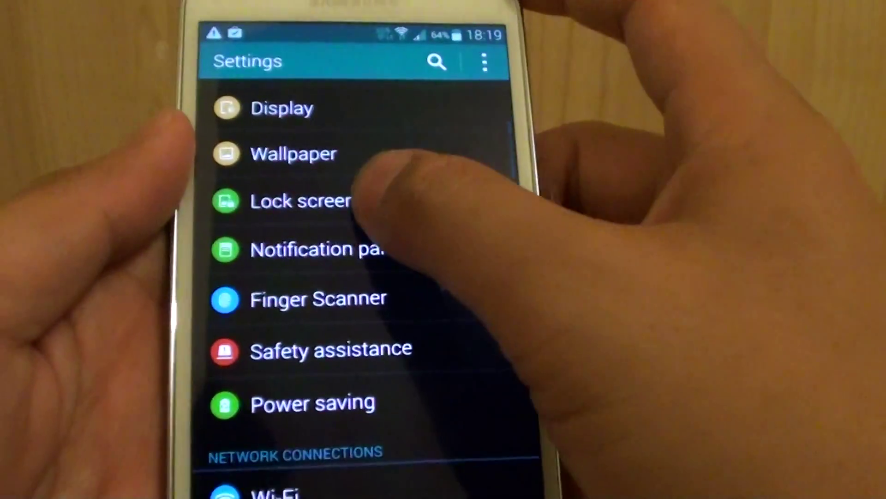
Step: Select Fingerprint as the screen lock again and accept the disclaimer to begin registration
left_click(221, 127)
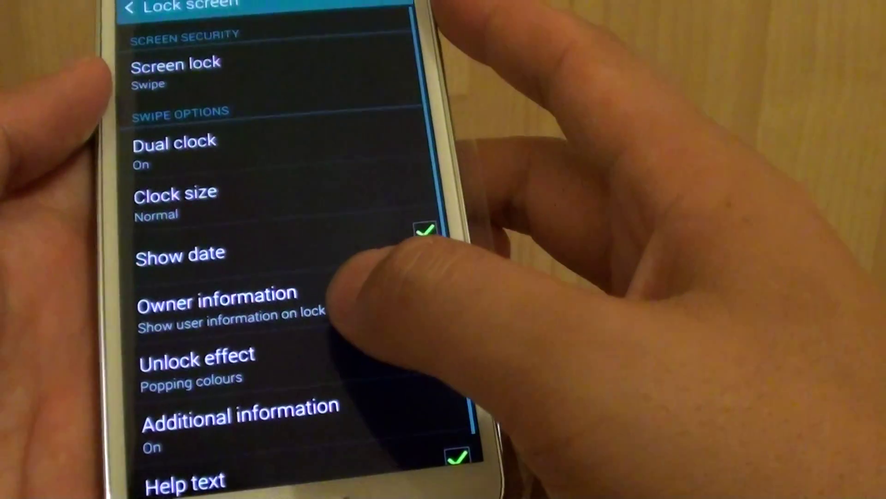
left_click(176, 69)
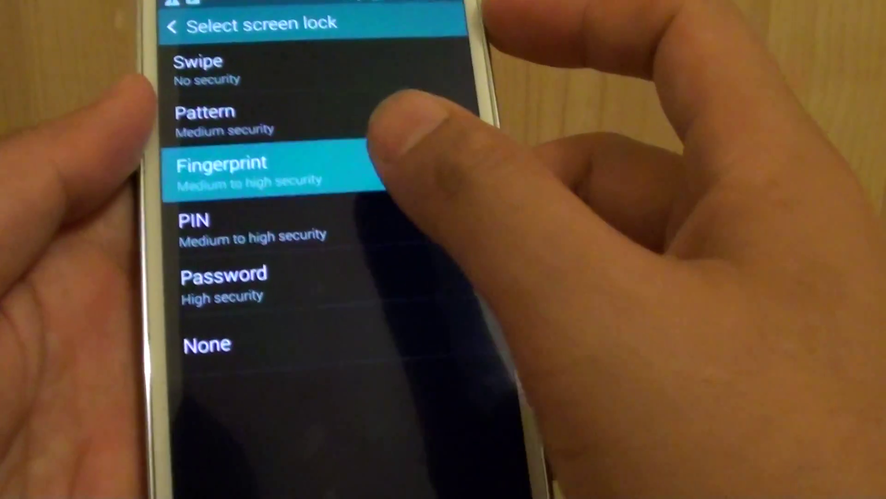
left_click(395, 166)
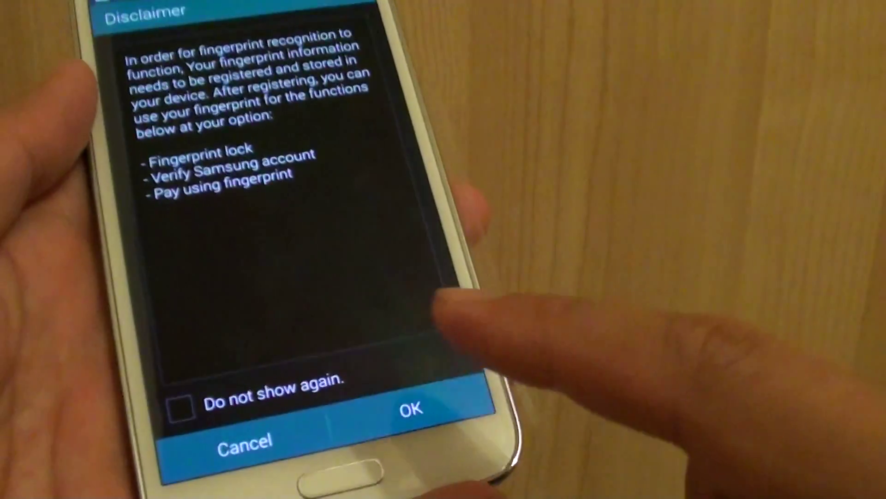
left_click(433, 415)
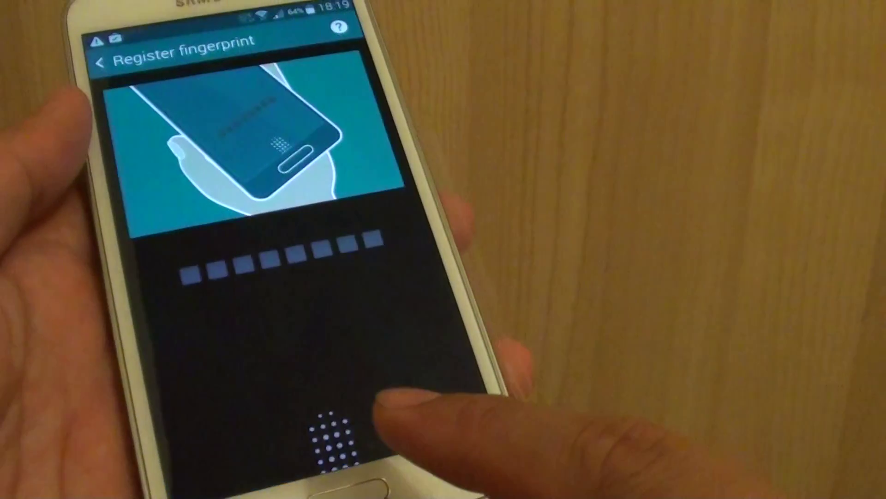